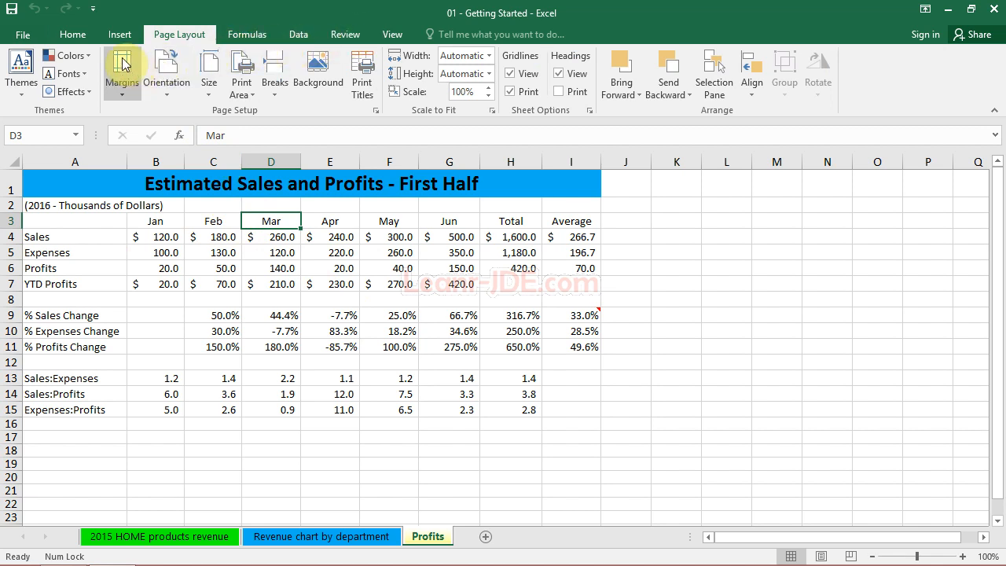
# Step: Insert a blank row above the YTD Profits row on the Profits sheet
pyautogui.click(72, 35)
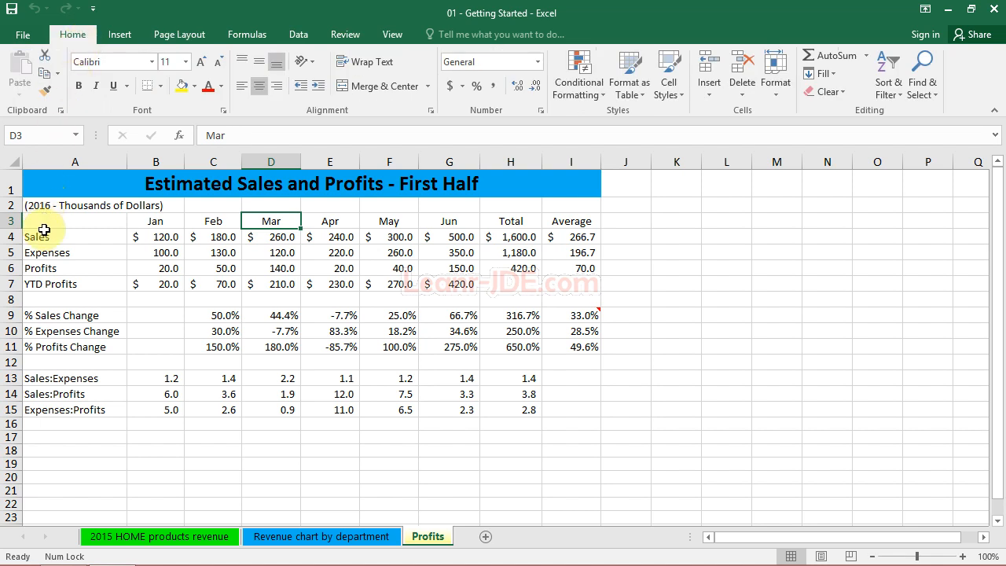
pyautogui.click(12, 269)
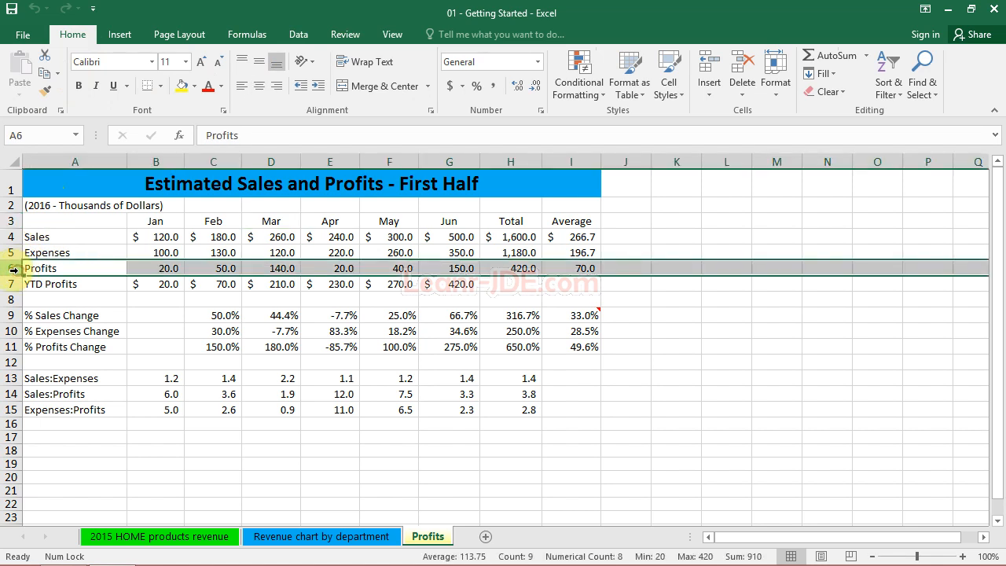
pyautogui.click(13, 283)
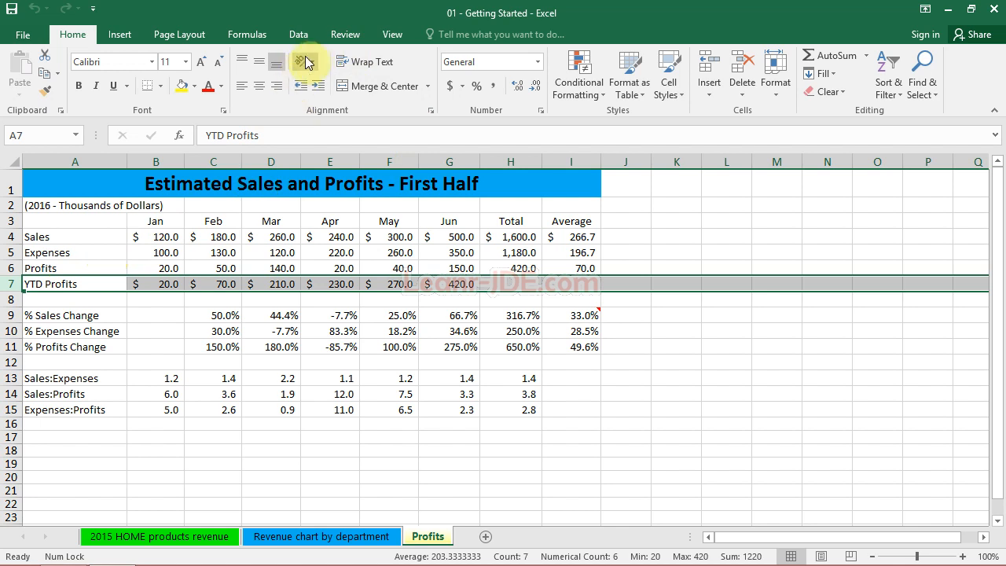
pyautogui.click(119, 36)
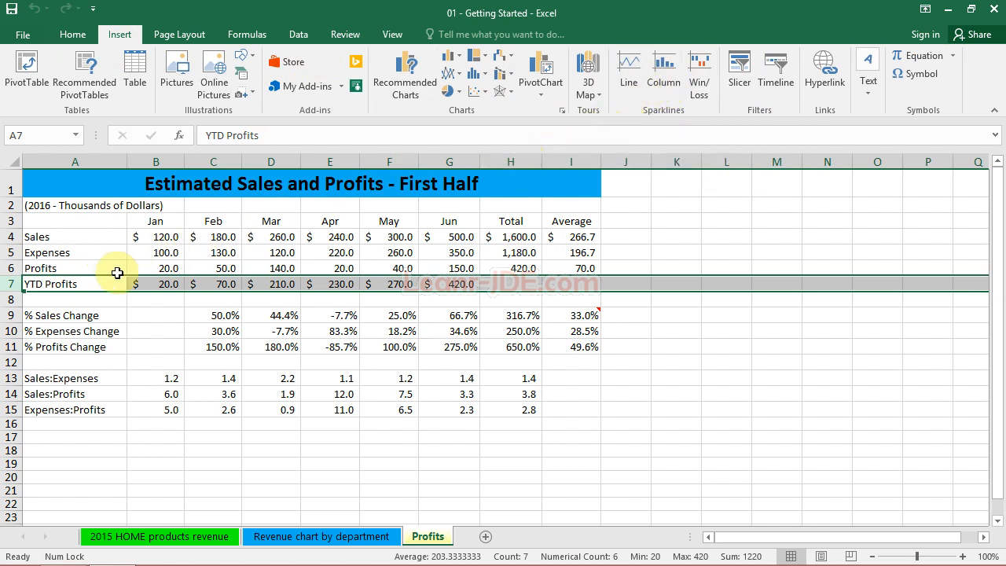
pyautogui.rightClick(11, 285)
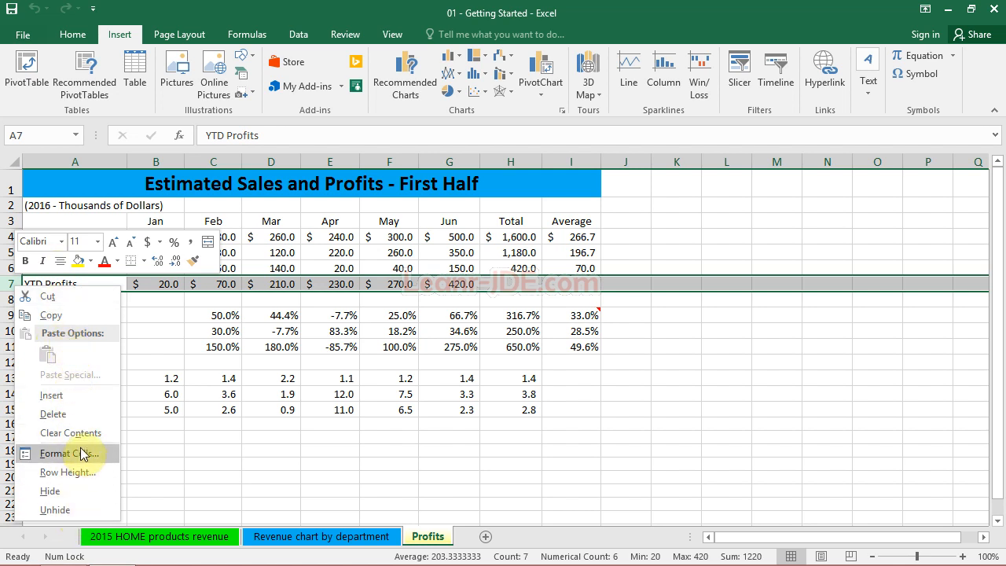
pyautogui.click(55, 396)
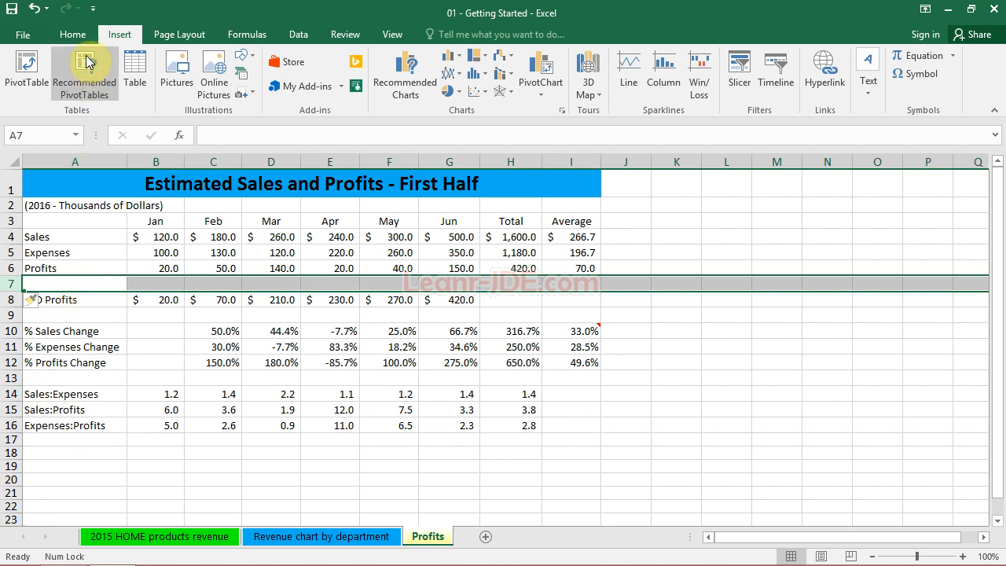
# Step: Examine the insert options offered for the new blank row and for the YTD Profits values in B8:G8
pyautogui.click(69, 36)
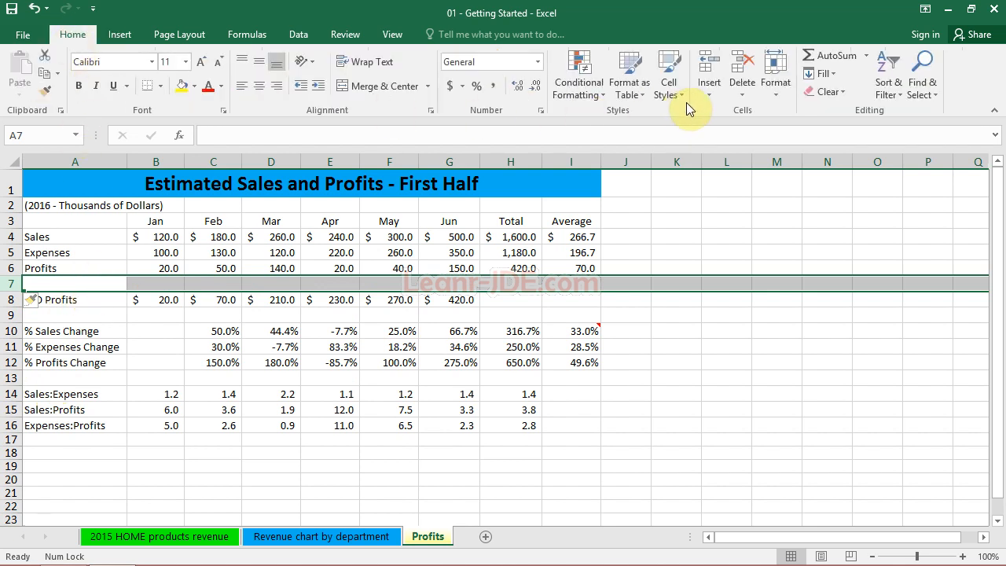
pyautogui.click(712, 94)
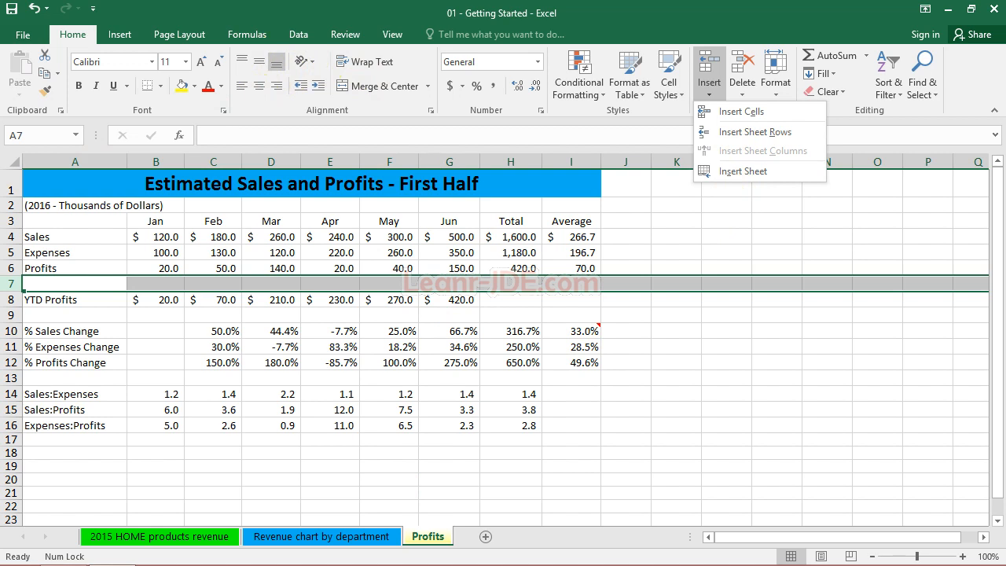
pyautogui.click(280, 330)
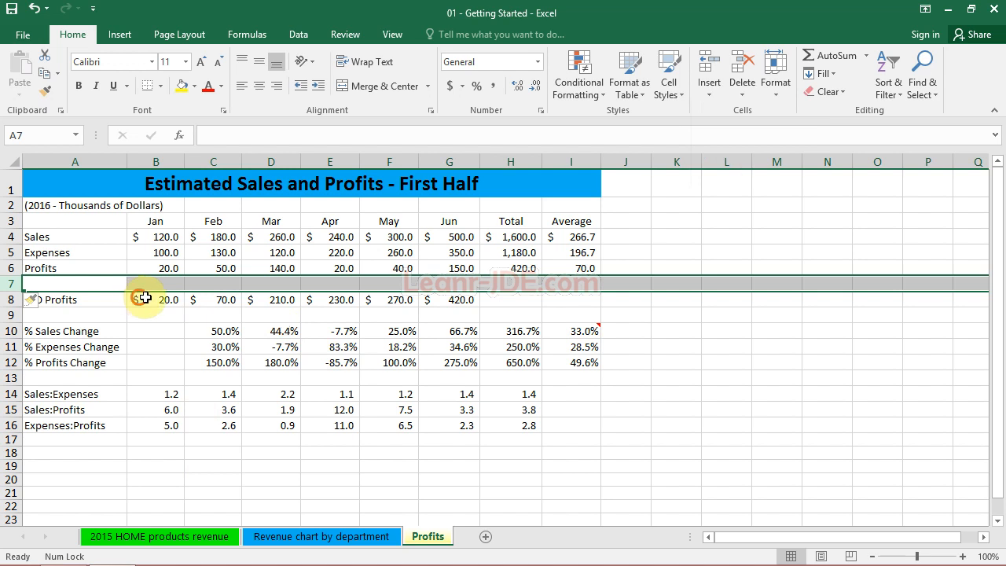
pyautogui.moveTo(139, 300); pyautogui.dragTo(224, 300)
pyautogui.moveTo(306, 294); pyautogui.dragTo(460, 298)
pyautogui.rightClick(460, 297)
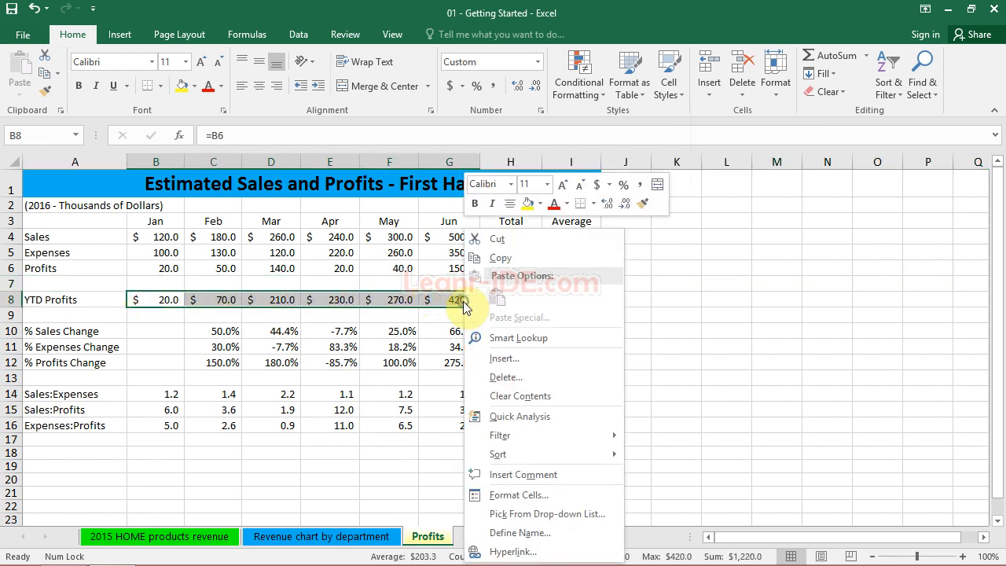
pyautogui.click(518, 360)
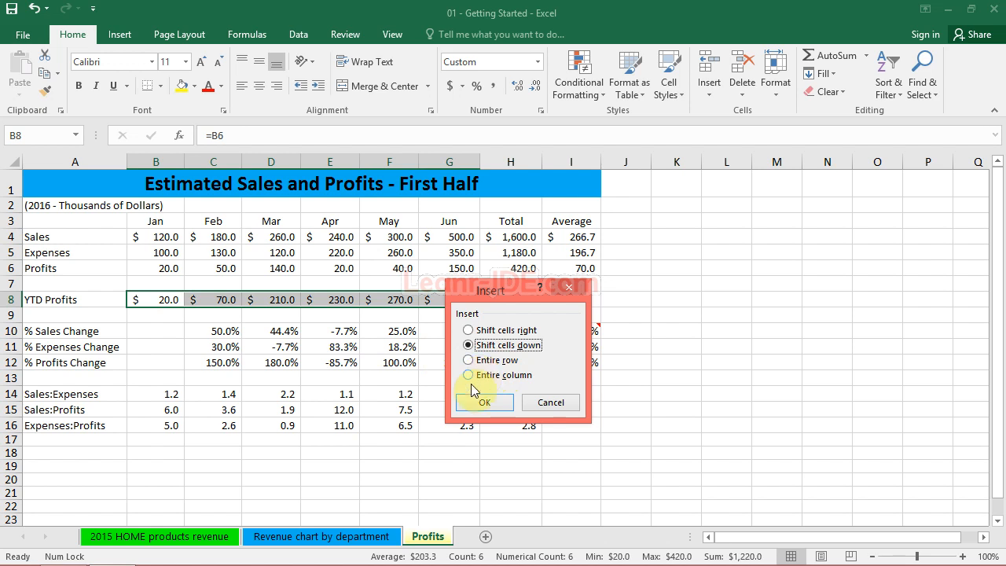
pyautogui.click(550, 402)
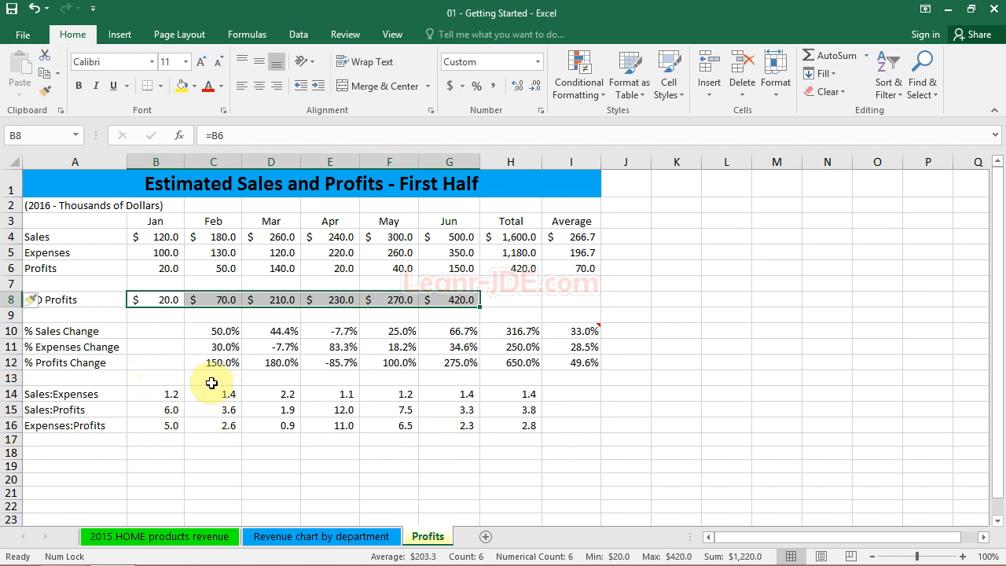
# Step: On the 2015 HOME products revenue sheet, insert a column before the Size column and delete that new column again
pyautogui.click(197, 538)
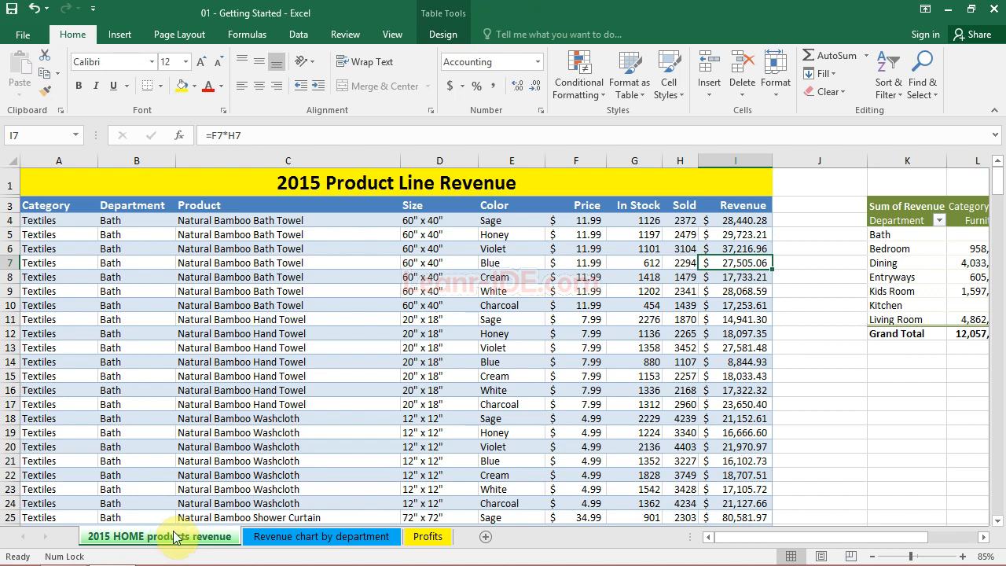
pyautogui.rightClick(302, 166)
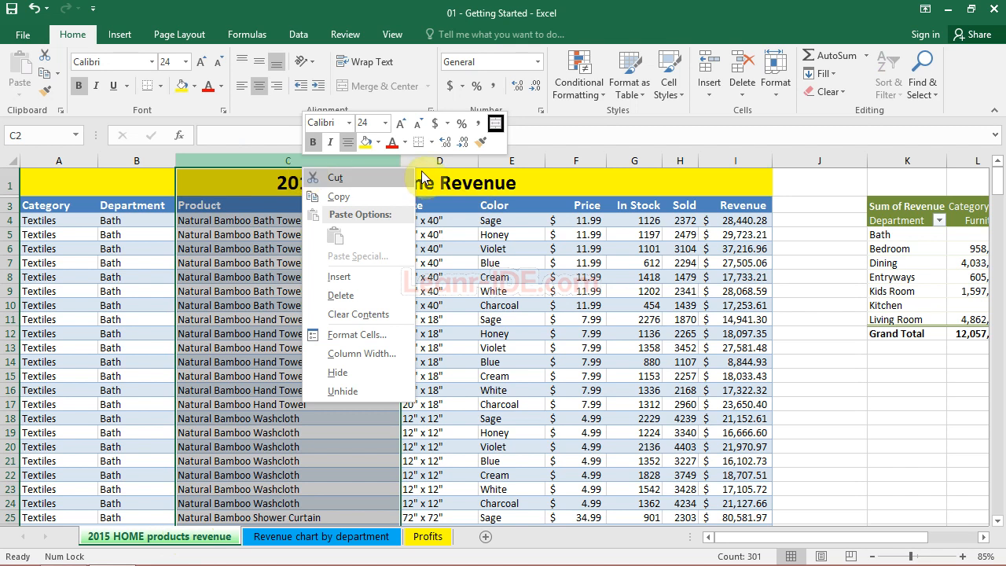
pyautogui.rightClick(454, 157)
pyautogui.rightClick(445, 165)
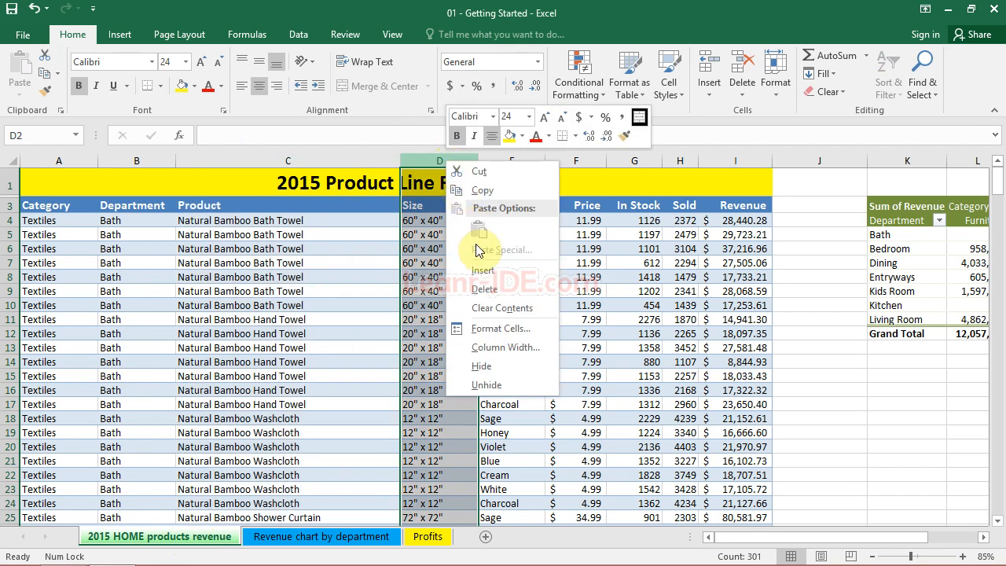
pyautogui.click(482, 271)
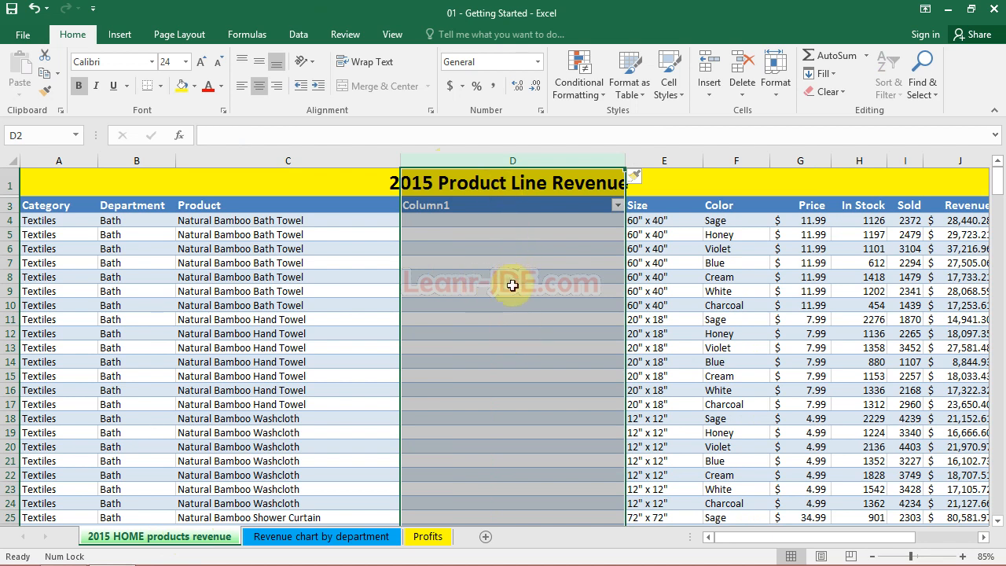
pyautogui.rightClick(504, 162)
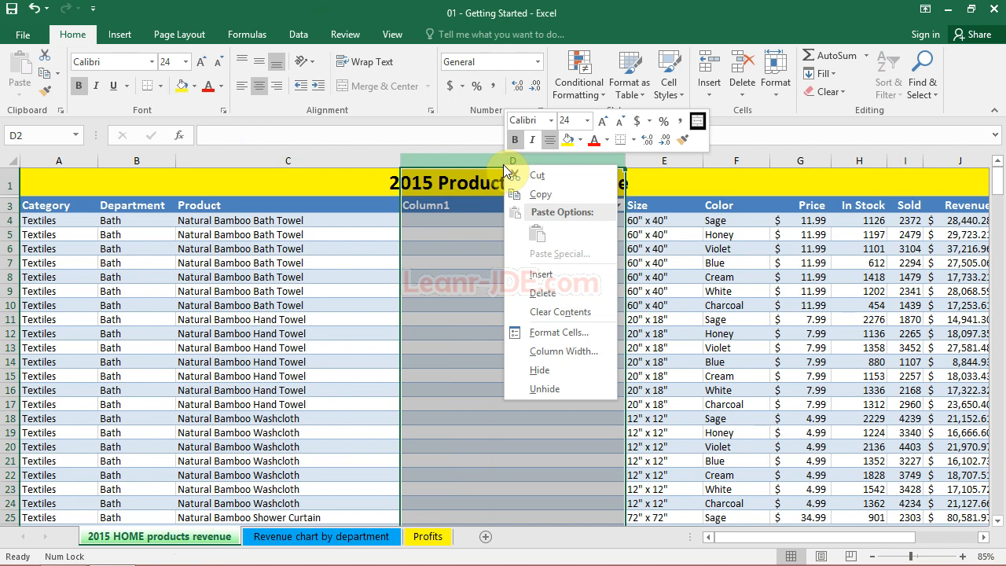
pyautogui.click(544, 293)
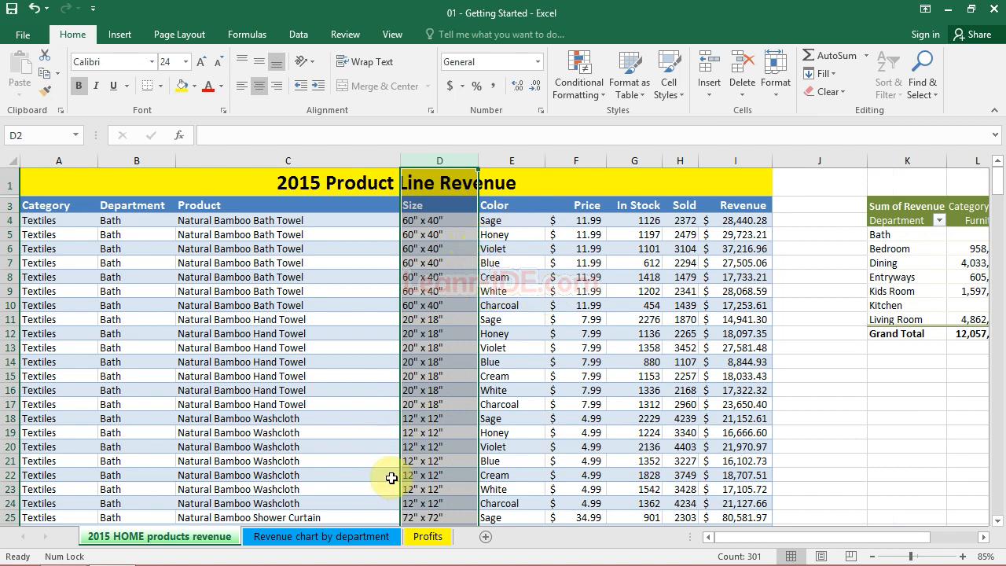
pyautogui.rightClick(322, 537)
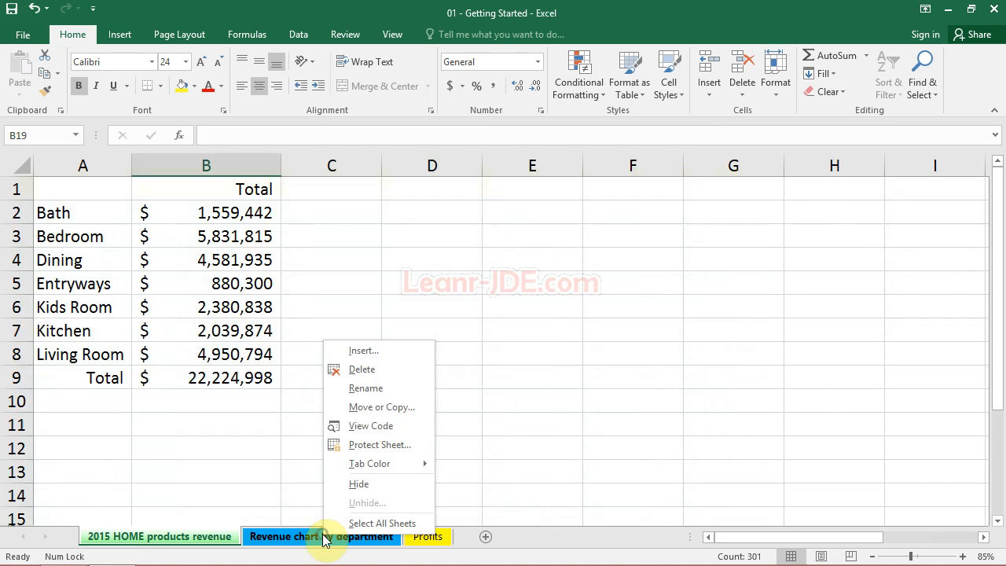
pyautogui.rightClick(416, 541)
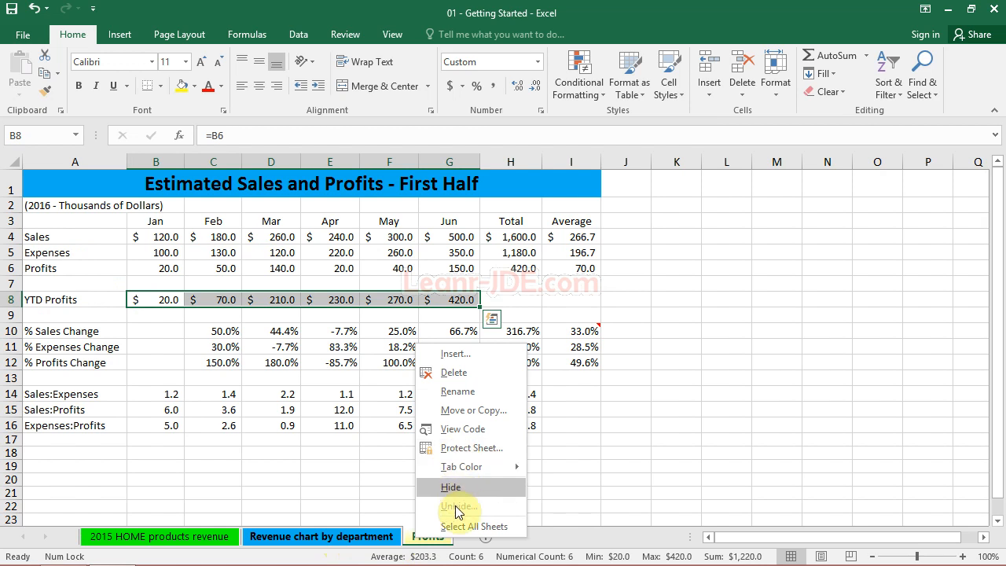
pyautogui.moveTo(455, 467)
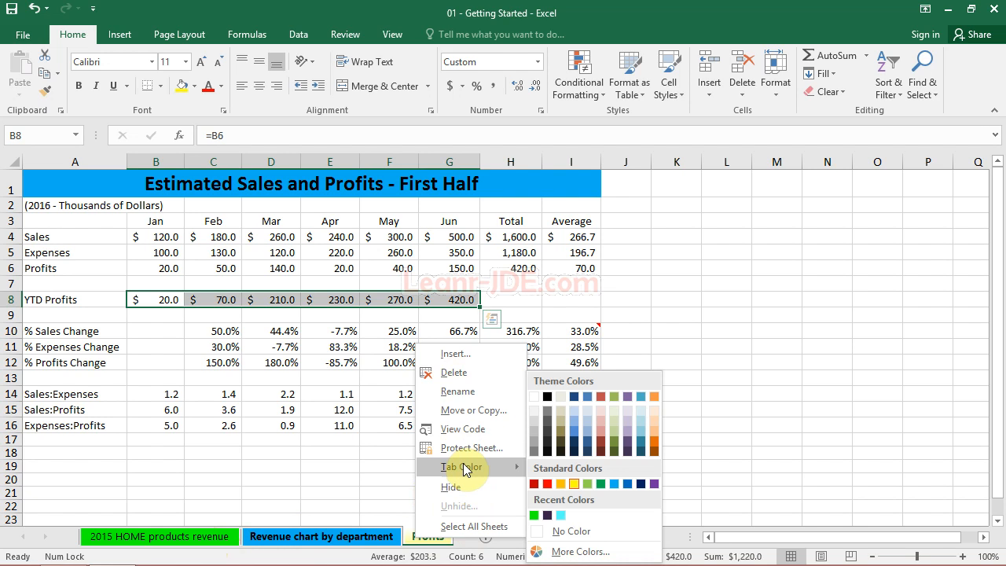
pyautogui.rightClick(207, 93)
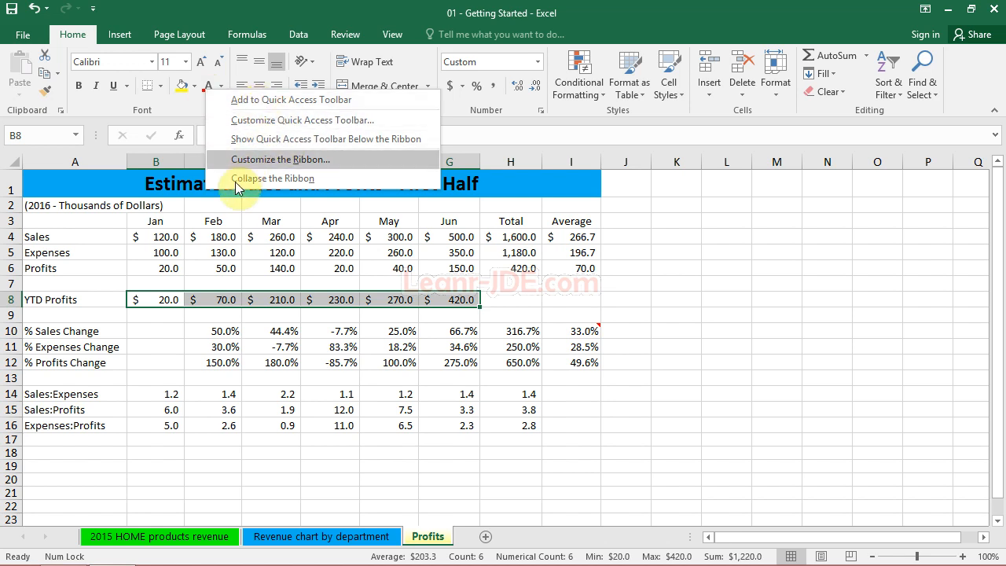
pyautogui.click(246, 305)
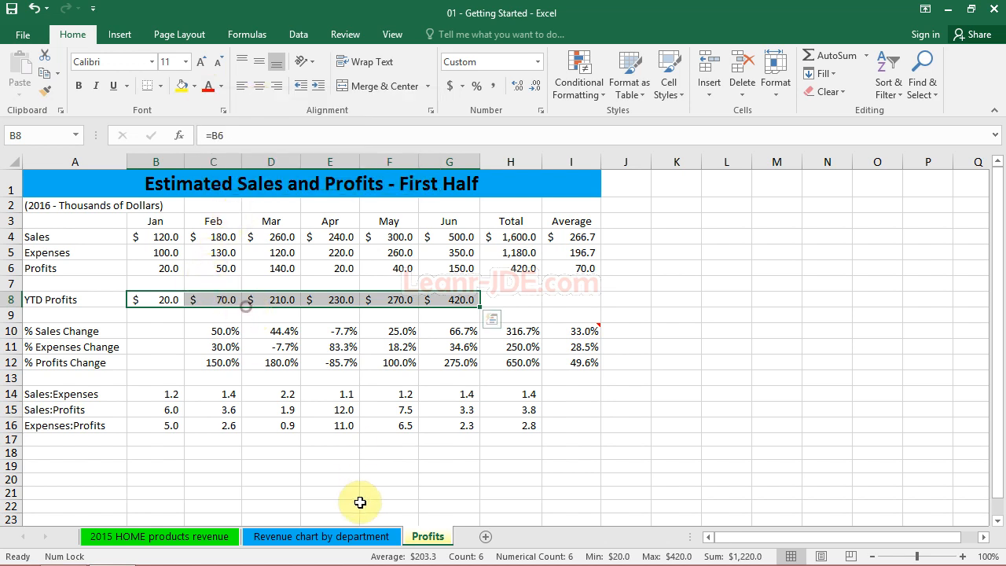
# Step: Select cells C4:C17 in the Product column of the 2015 HOME products revenue sheet
pyautogui.click(206, 537)
pyautogui.moveTo(294, 224); pyautogui.dragTo(328, 404)
pyautogui.rightClick(300, 328)
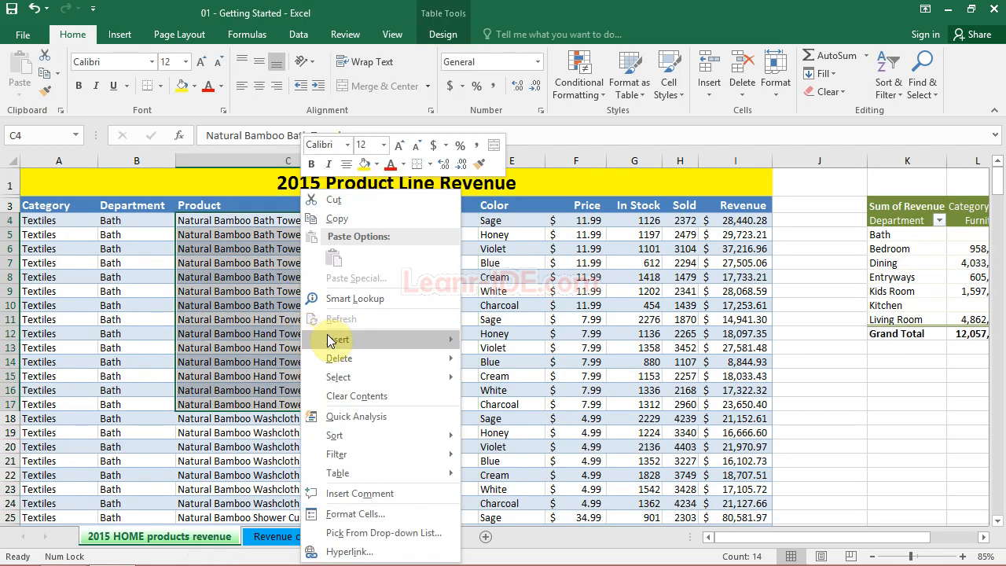
pyautogui.moveTo(344, 363)
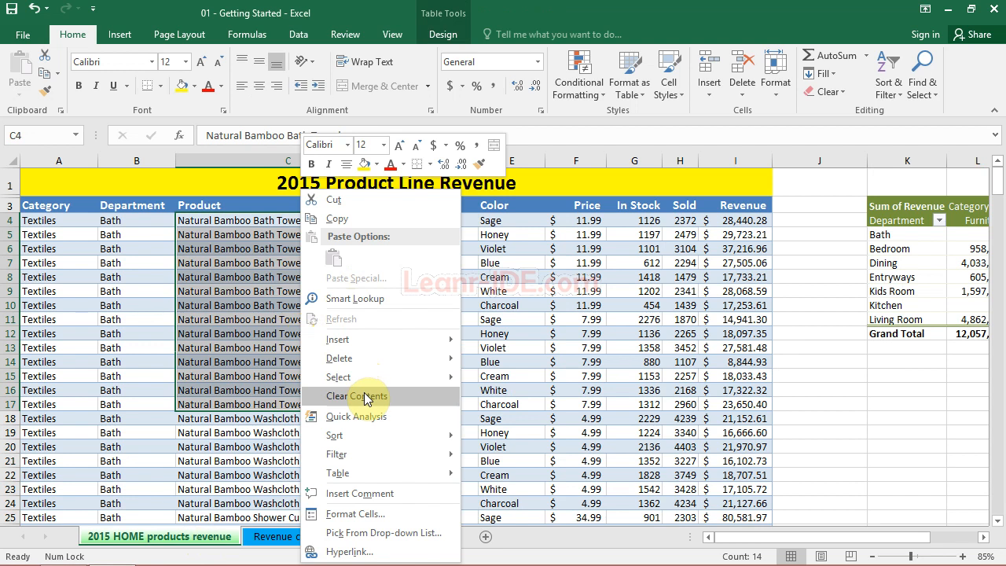
pyautogui.moveTo(375, 434)
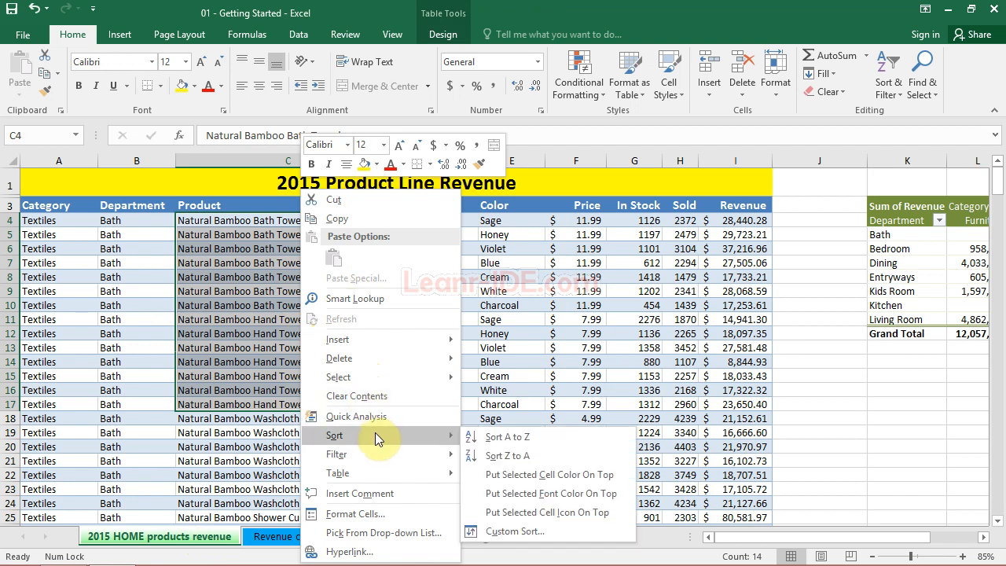
pyautogui.moveTo(375, 472)
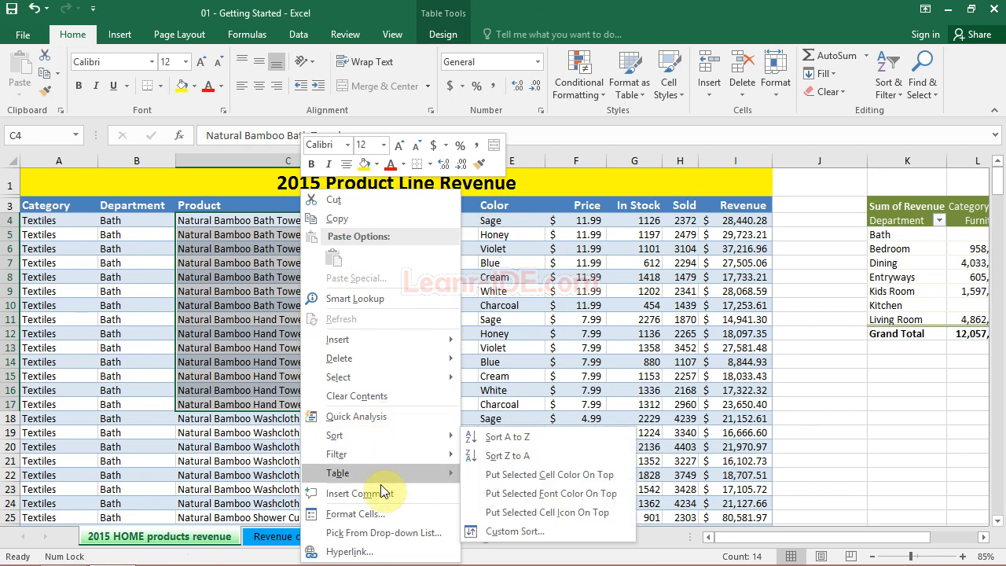
pyautogui.click(383, 513)
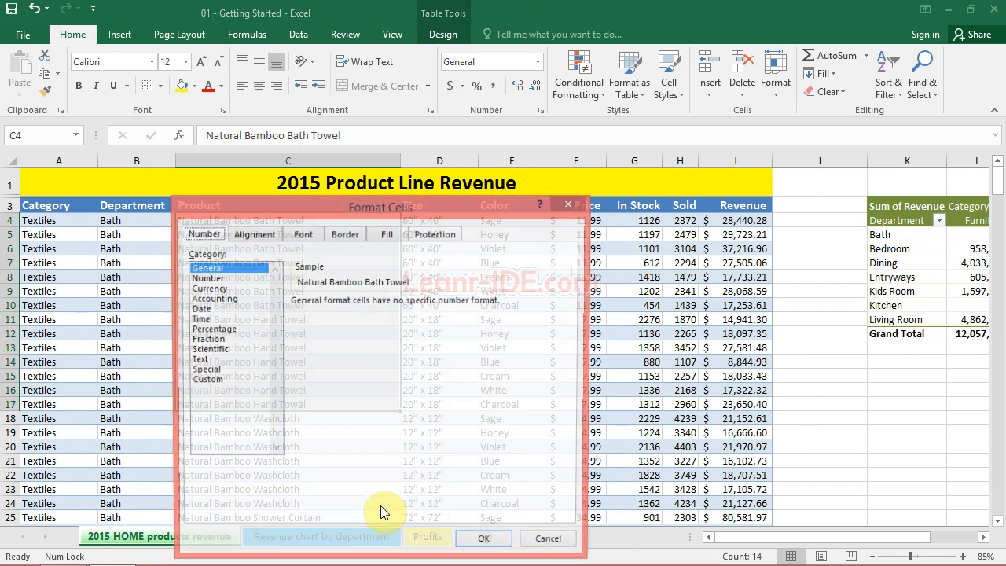
pyautogui.click(550, 543)
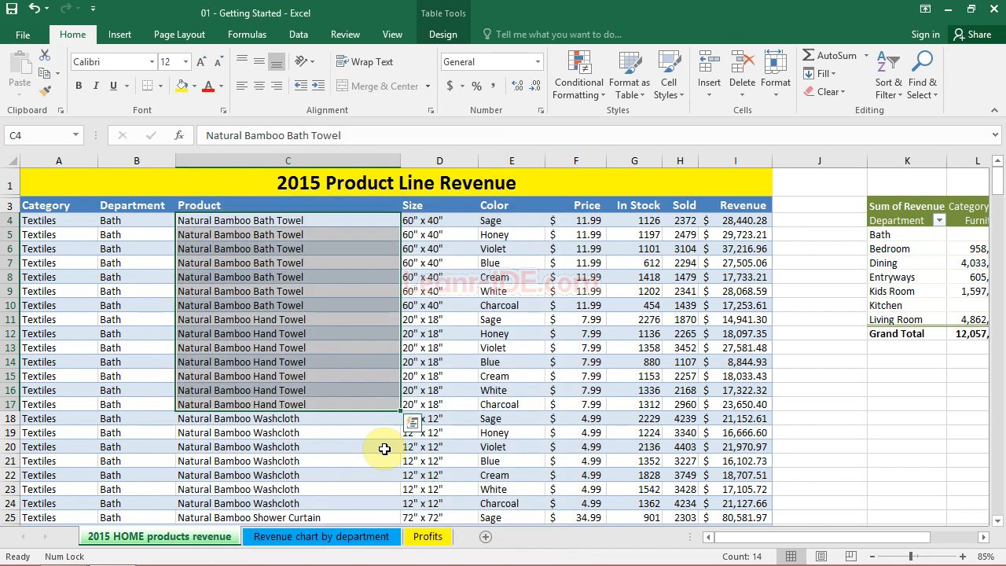
# Step: Format the selected product names in C4:C17 as bold, centered red text on a yellow fill
pyautogui.click(210, 92)
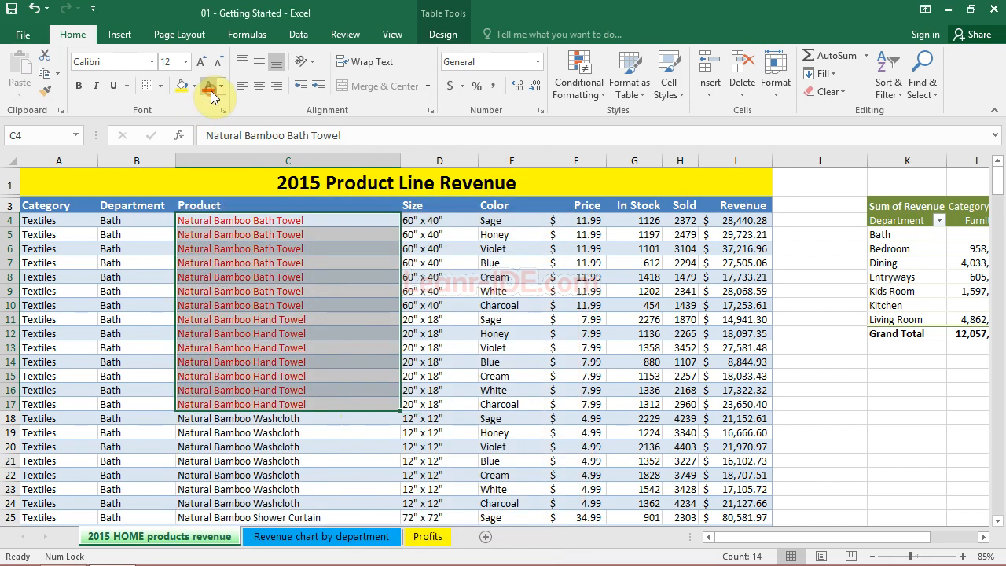
pyautogui.rightClick(283, 305)
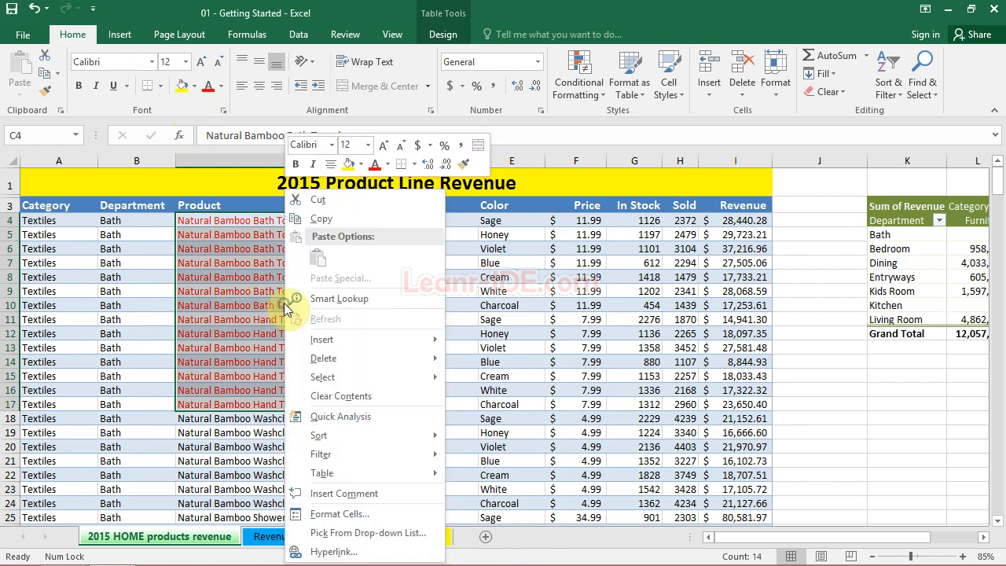
pyautogui.click(297, 164)
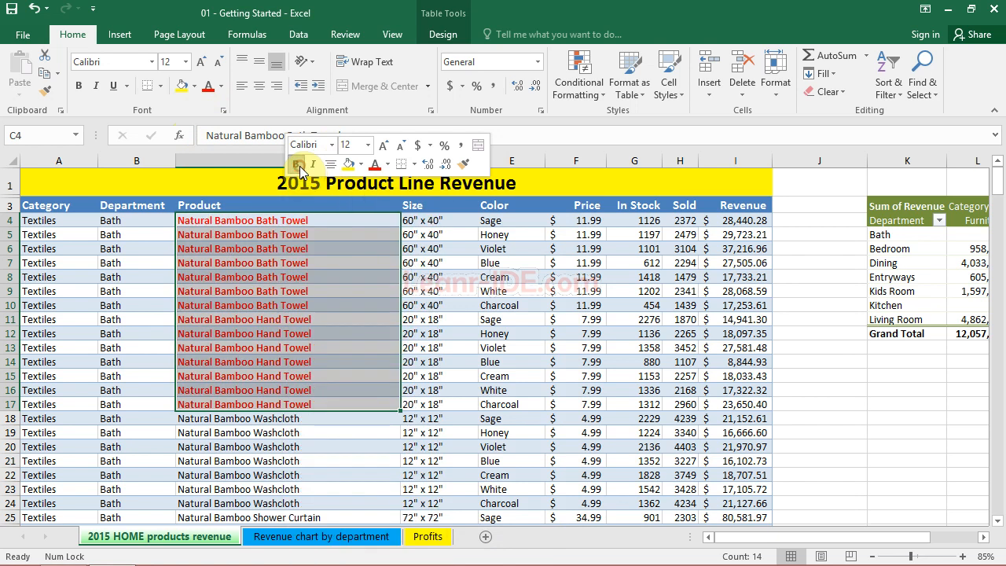
pyautogui.click(355, 171)
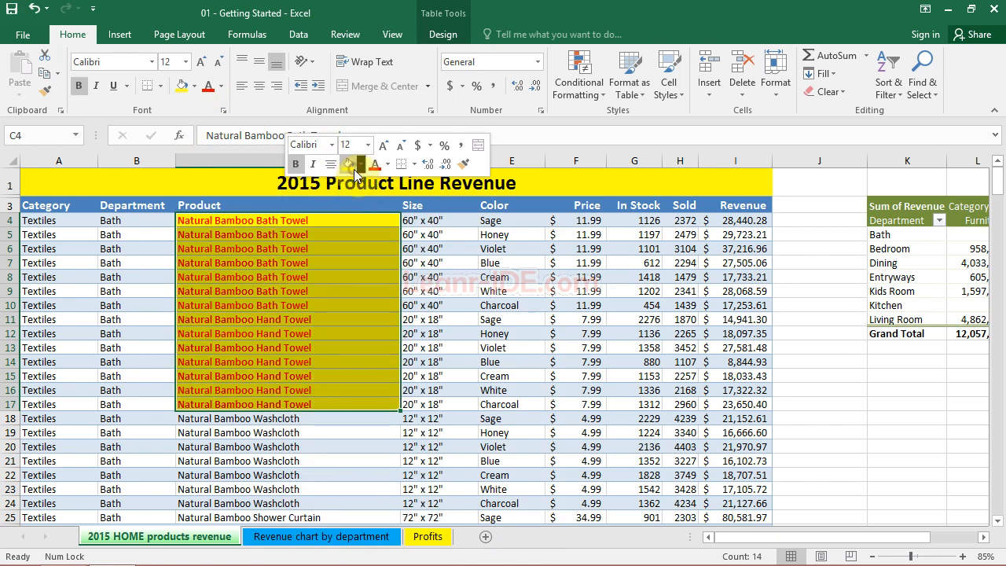
pyautogui.click(329, 168)
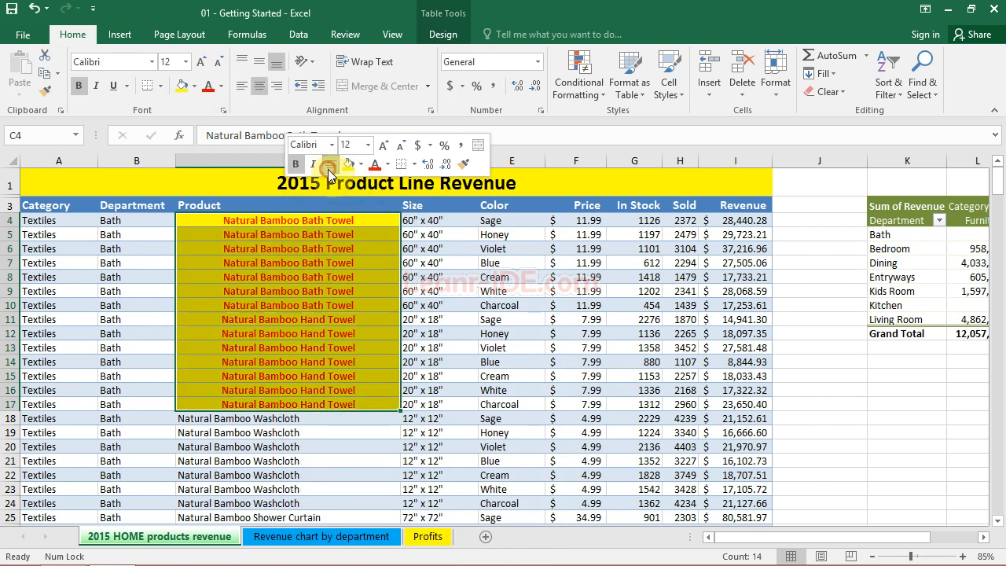